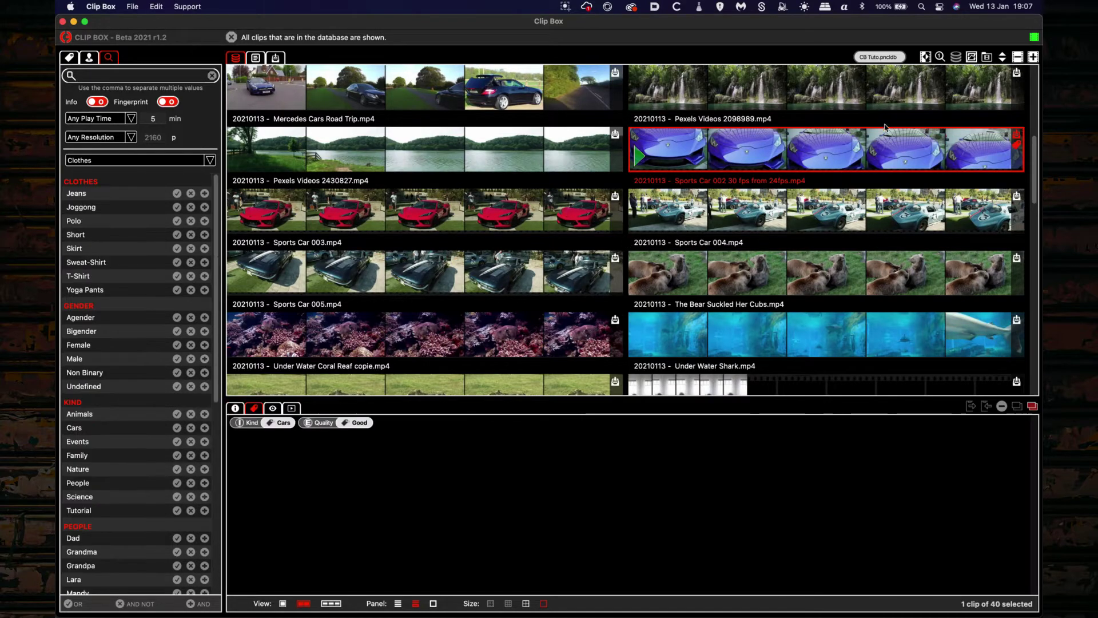
Step: Find clips with similar tags by approximation for Sports Car 002 30 fps and view the tags of both Sports Car 002 clips
{"action": "left_click", "coordinate": [940, 57]}
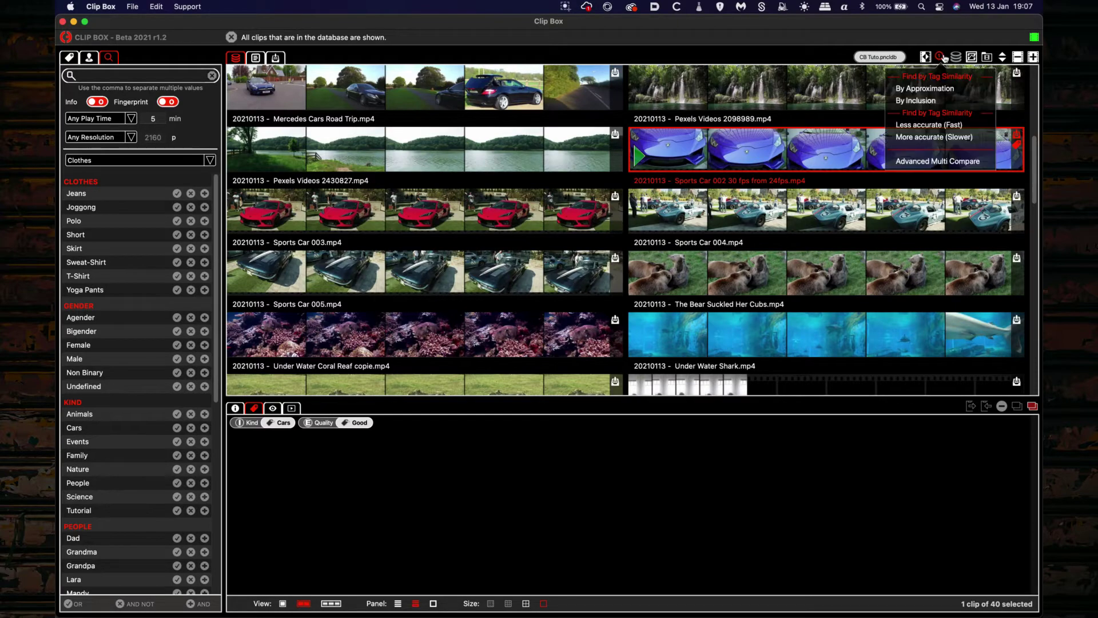
{"action": "left_click", "coordinate": [950, 90]}
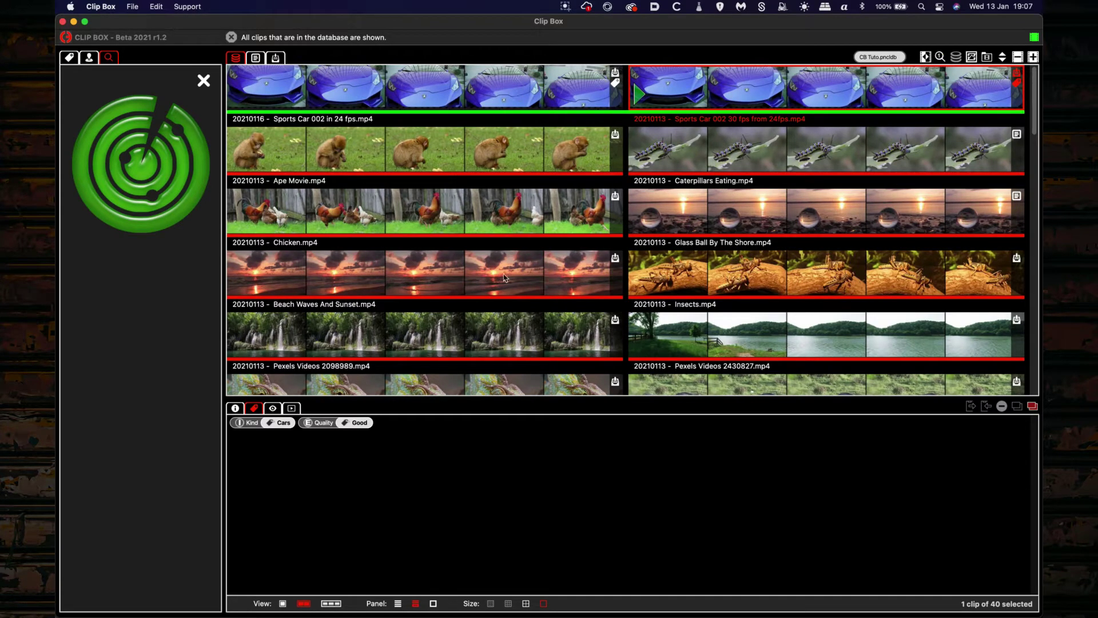
{"action": "left_click", "coordinate": [506, 84]}
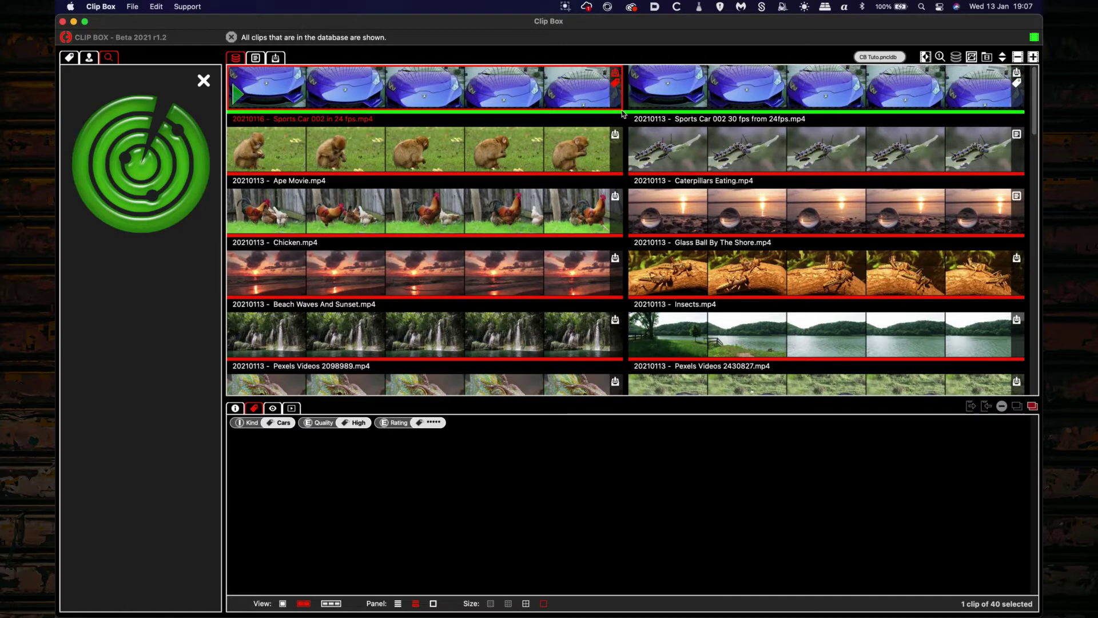
{"action": "left_click", "coordinate": [725, 86]}
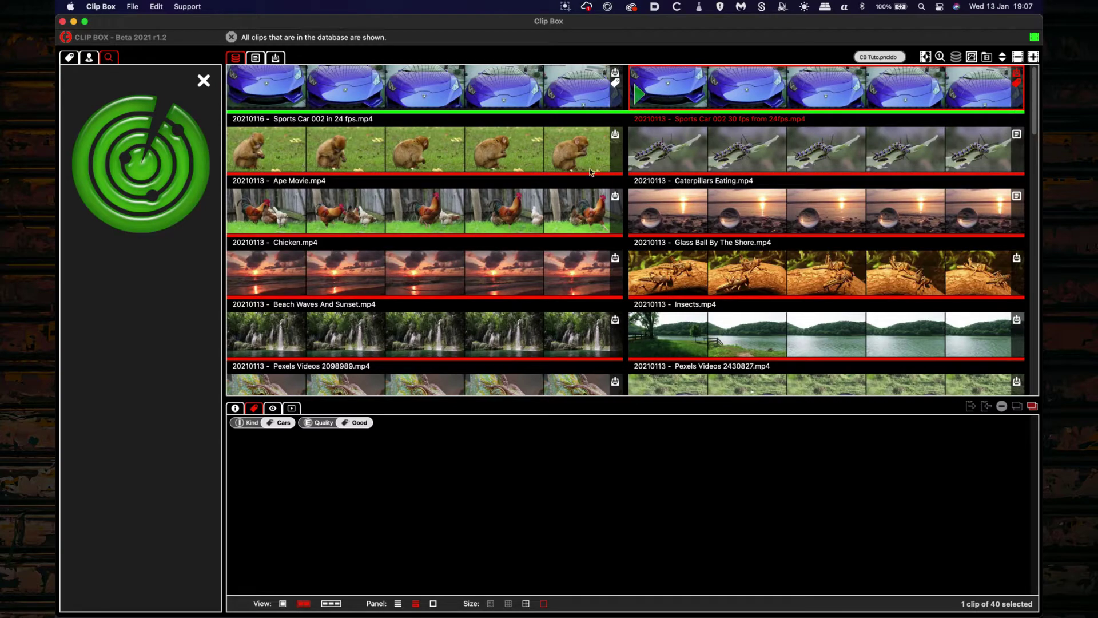
Step: Compare the Kind, Quality and Rating tags of the 24 fps and 30 fps Sports Car 002 clips, checking the shared Cars tag
{"action": "scroll", "coordinate": [579, 206], "scroll_direction": "down", "scroll_amount": 1}
{"action": "scroll", "coordinate": [579, 206], "scroll_direction": "down", "scroll_amount": 4}
{"action": "scroll", "coordinate": [579, 206], "scroll_direction": "up", "scroll_amount": 5}
{"action": "left_click", "coordinate": [559, 99]}
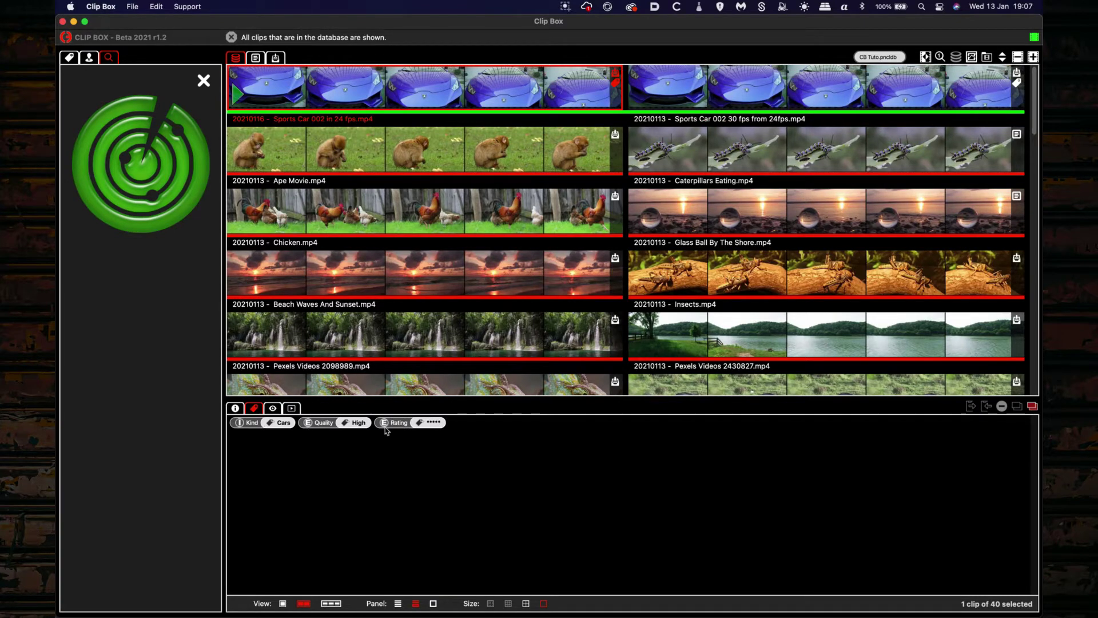
{"action": "left_click", "coordinate": [282, 424]}
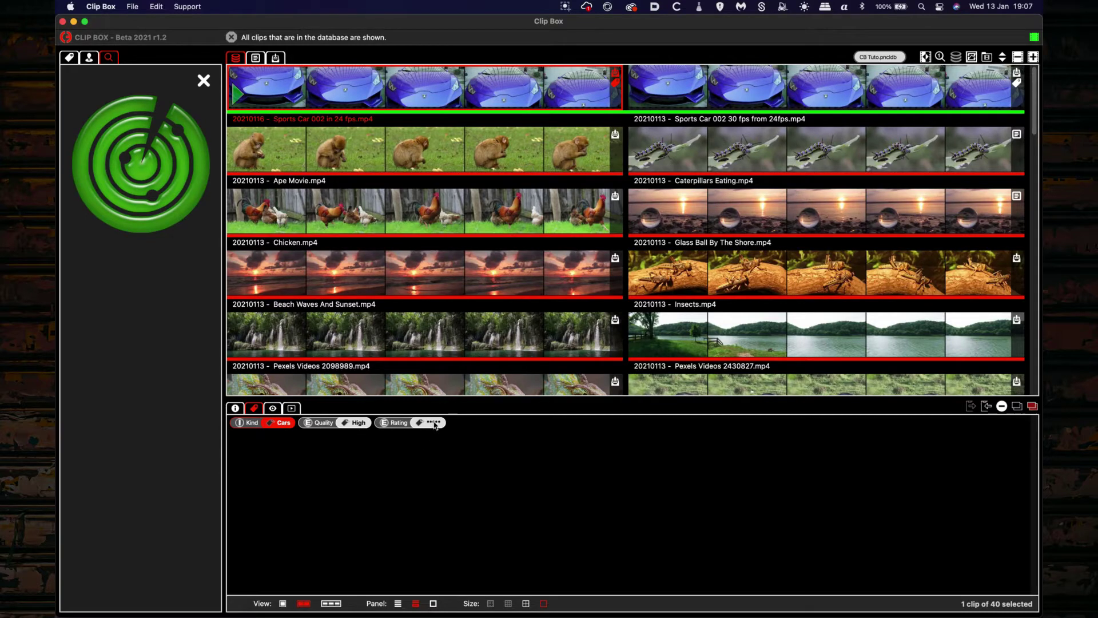
{"action": "left_click", "coordinate": [733, 100]}
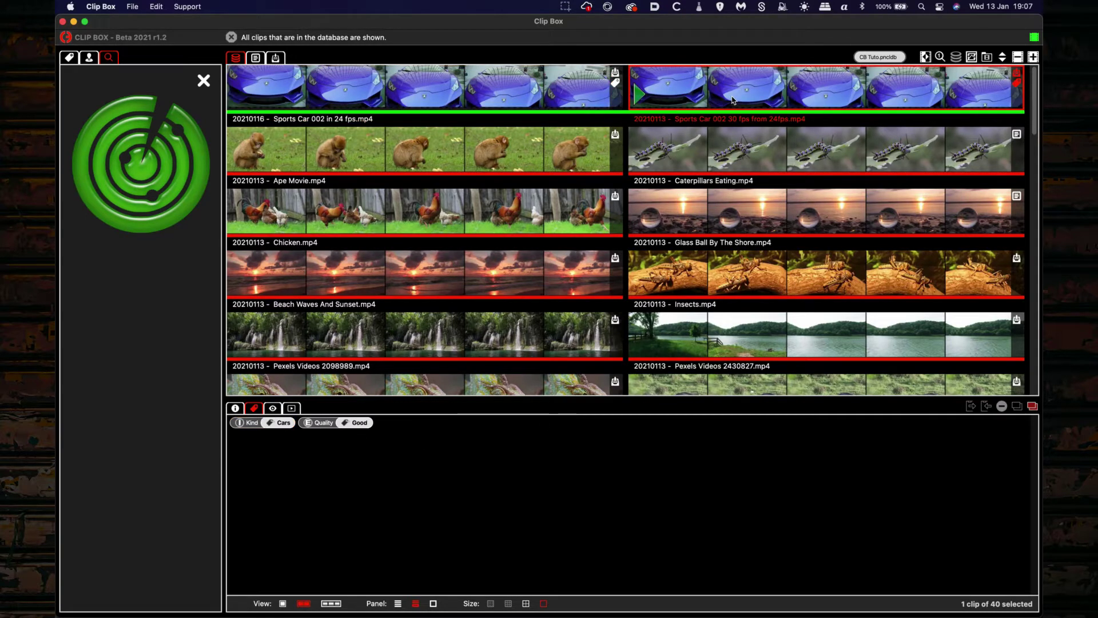
{"action": "left_click", "coordinate": [290, 427]}
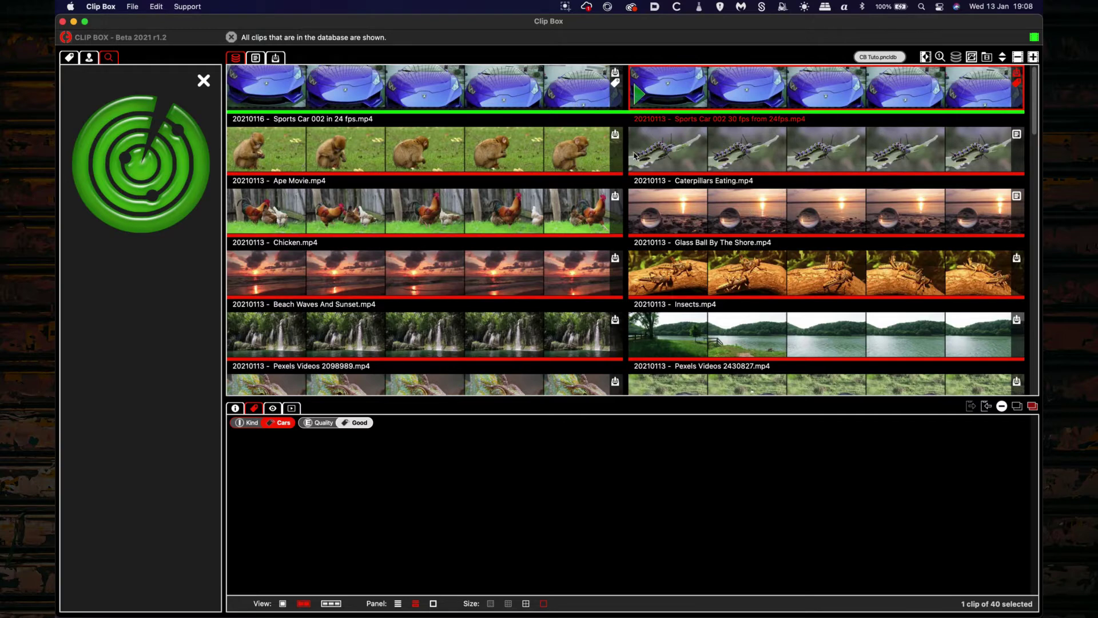
{"action": "left_click", "coordinate": [522, 94]}
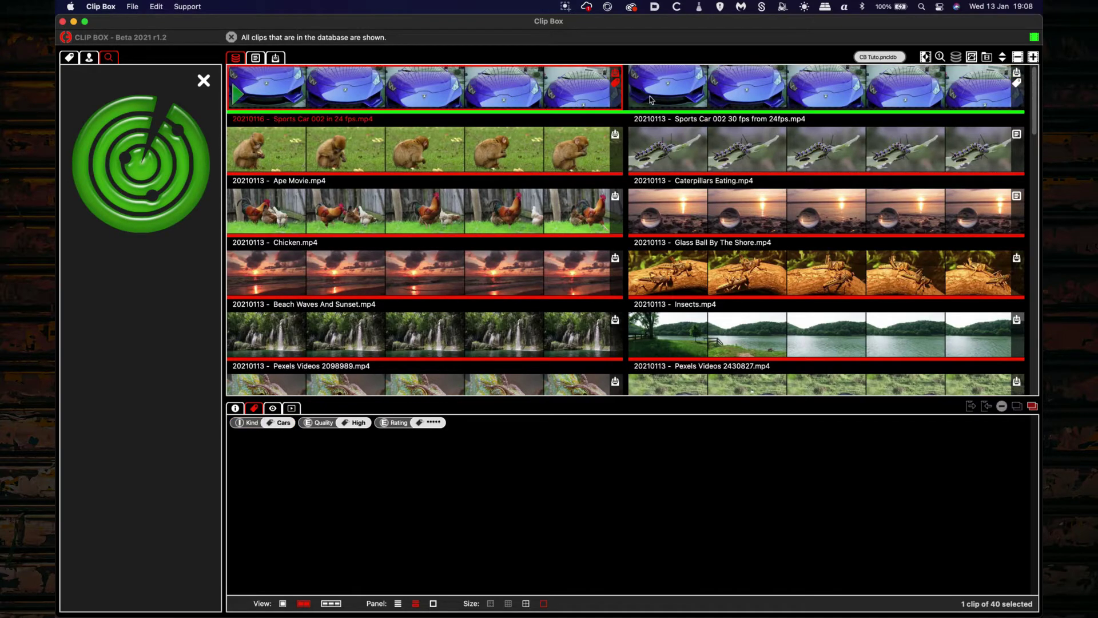
{"action": "left_click", "coordinate": [689, 97]}
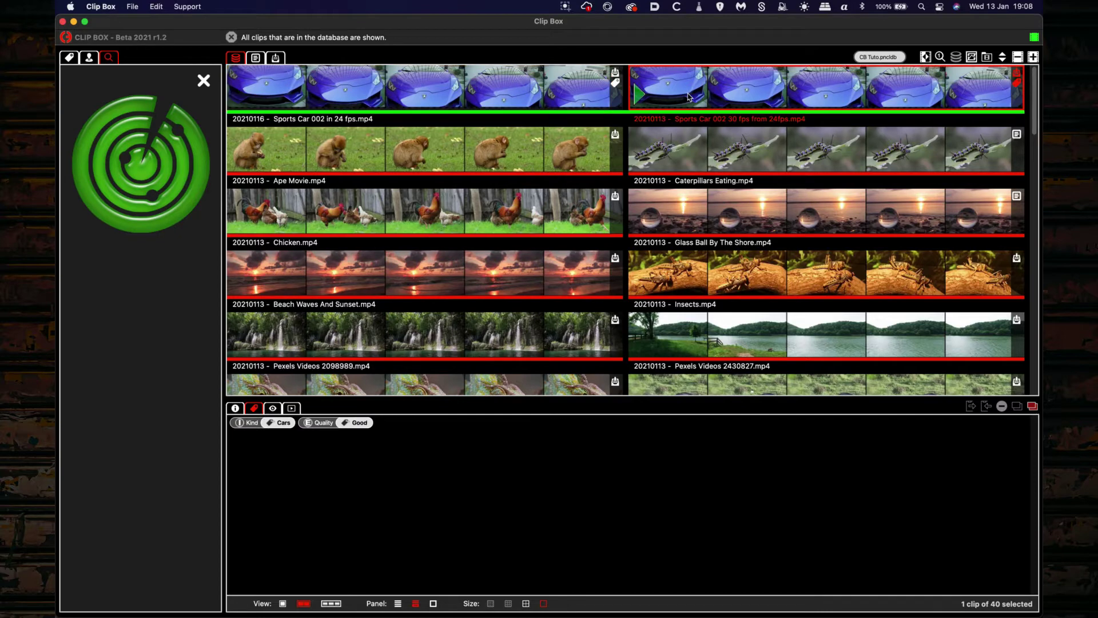
Step: Check the tags of the Ape Movie, Chicken and Caterpillars Eating clips, return to Sports Car 002 30 fps and close the similarity results
{"action": "left_click", "coordinate": [572, 150]}
{"action": "left_click", "coordinate": [559, 199]}
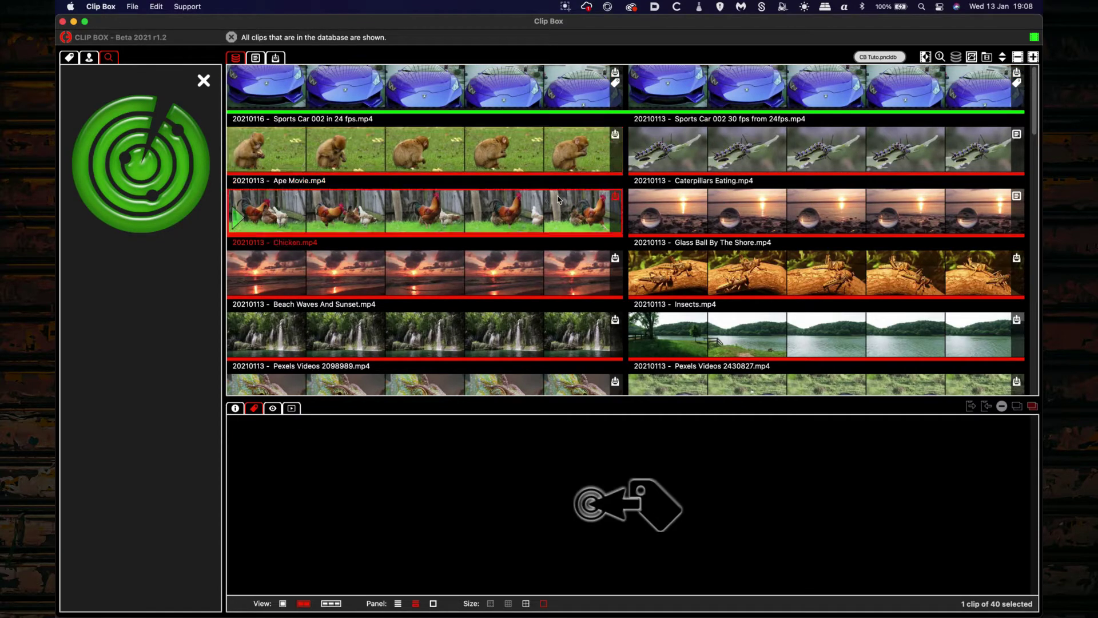
{"action": "left_click", "coordinate": [717, 169]}
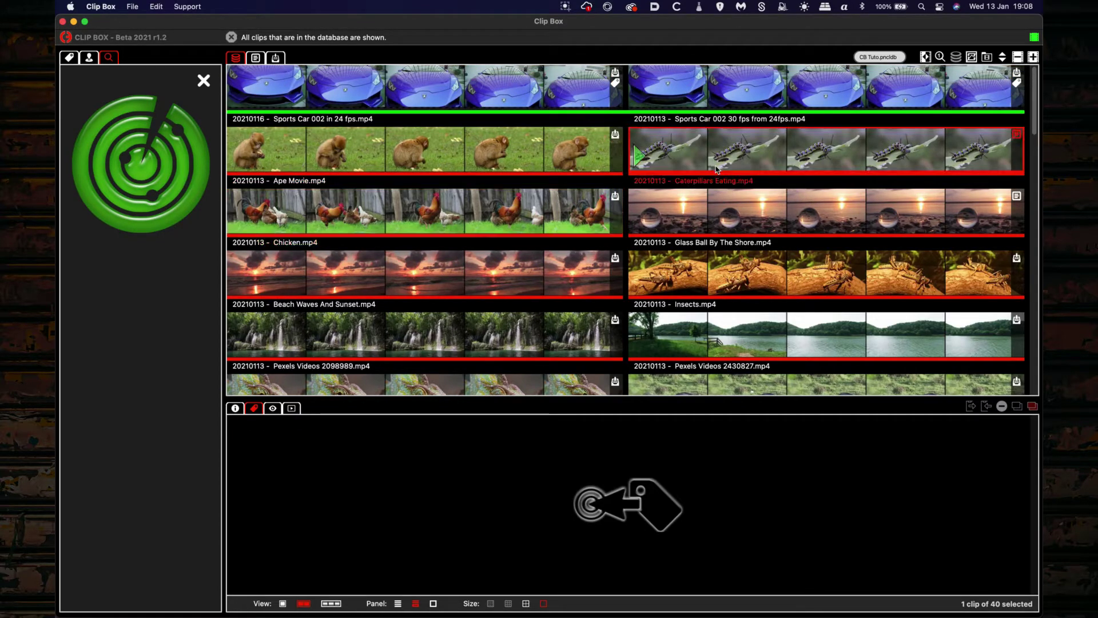
{"action": "left_click", "coordinate": [735, 104]}
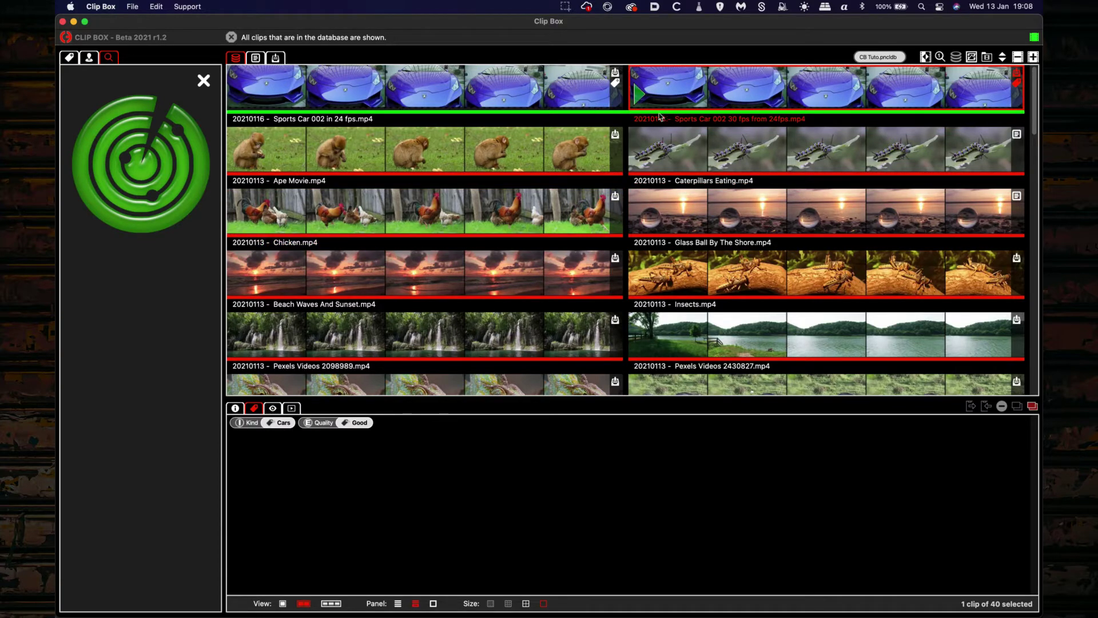
{"action": "left_click", "coordinate": [204, 81]}
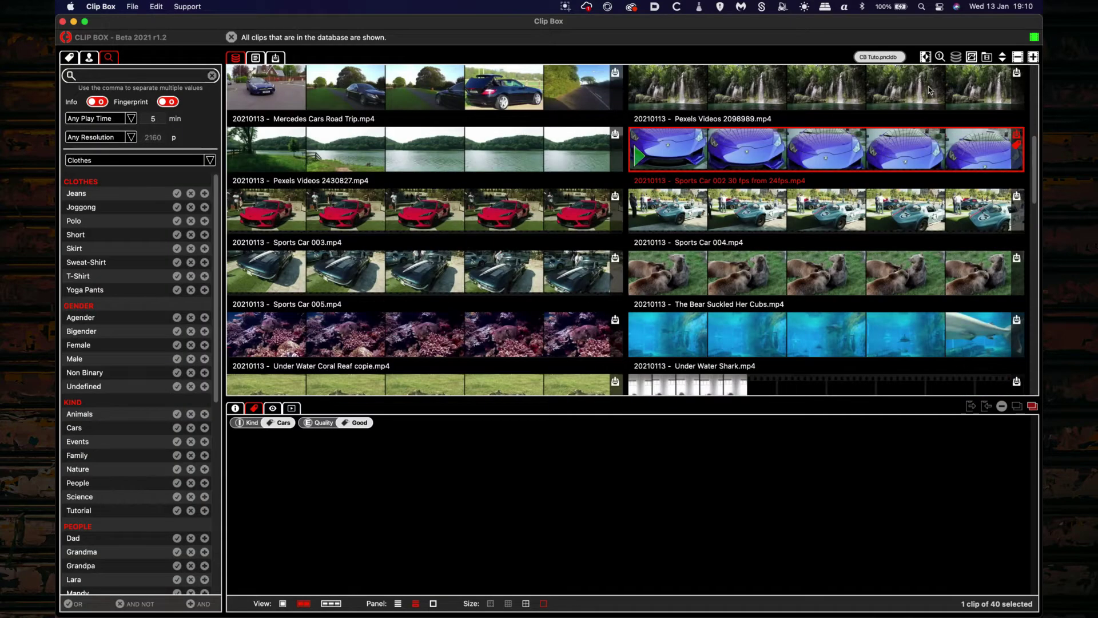
Step: Find clips with similar tags by inclusion for Sports Car 002 30 fps and check the tags of the 24 fps and Ape Movie clips
{"action": "left_click", "coordinate": [940, 57]}
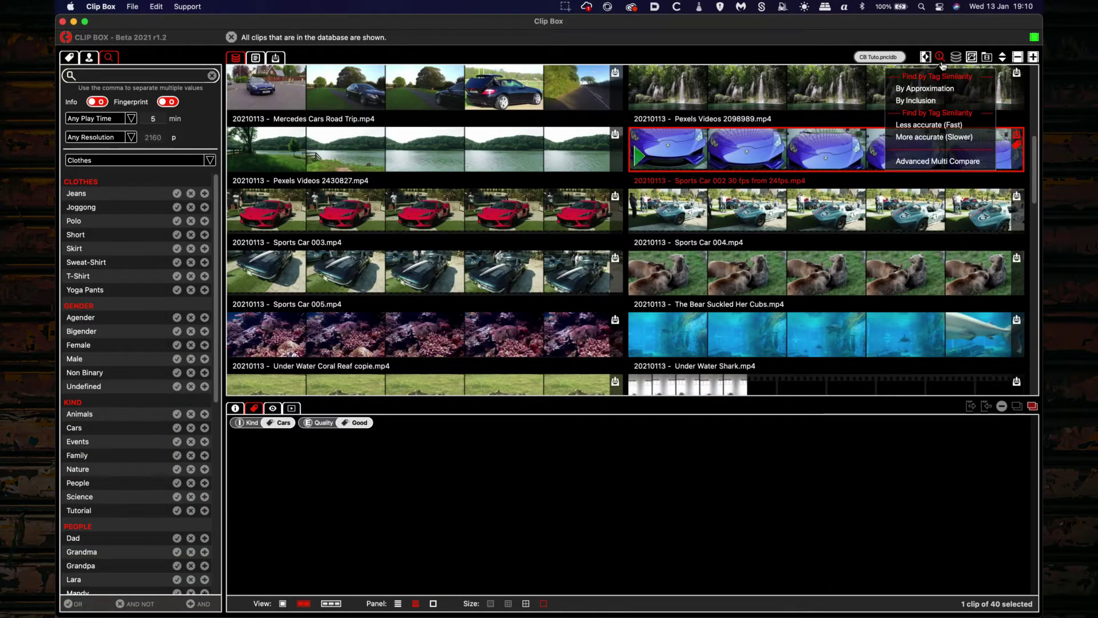
{"action": "left_click", "coordinate": [935, 101]}
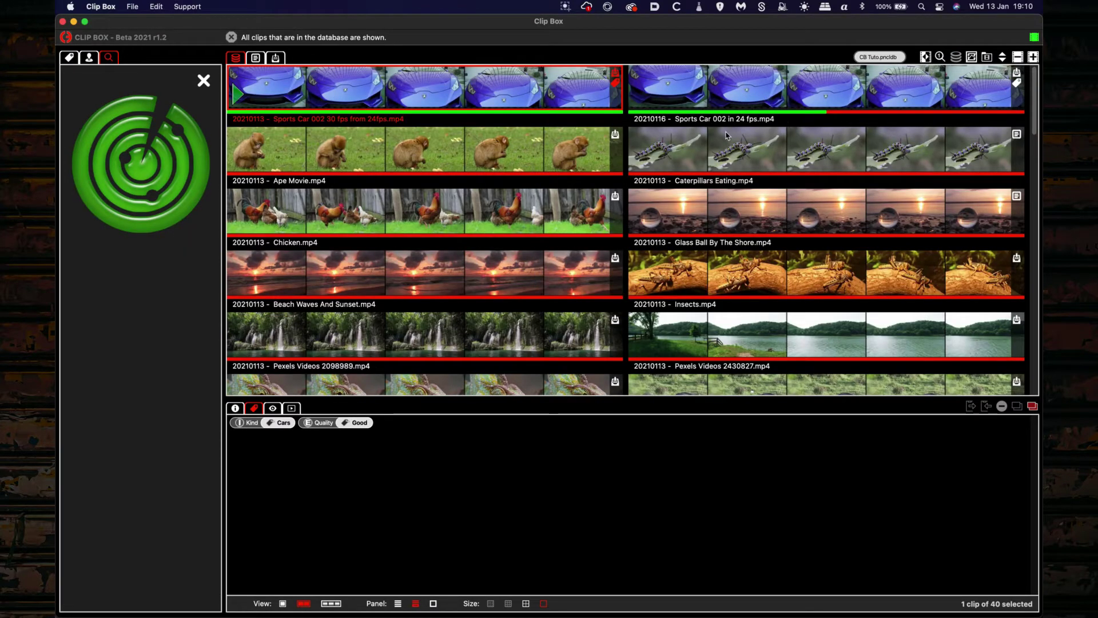
{"action": "left_click", "coordinate": [838, 93]}
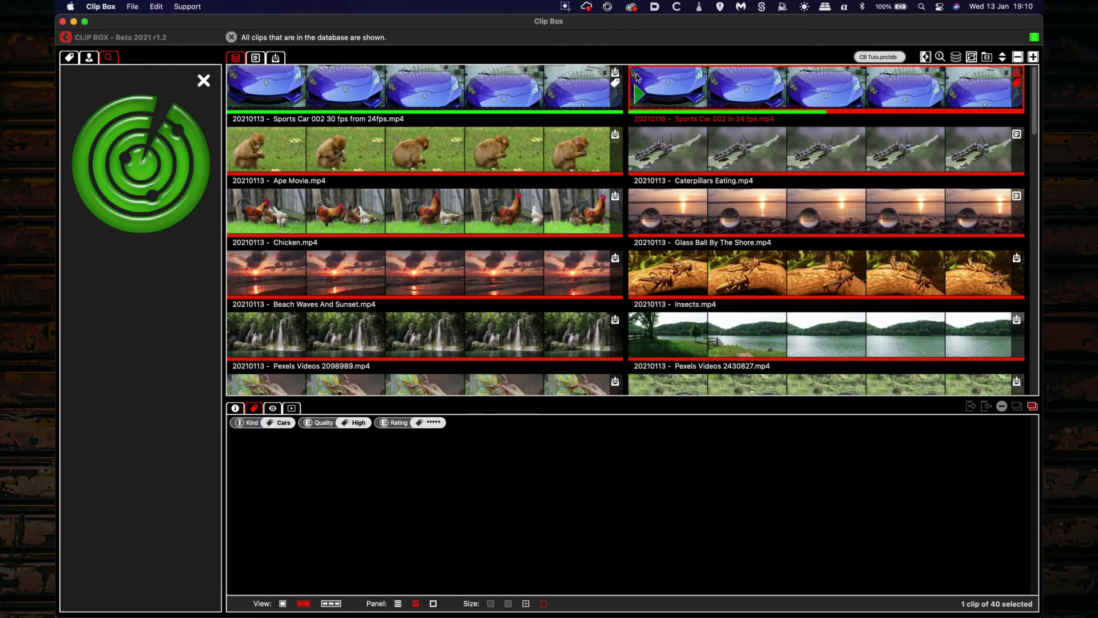
{"action": "left_click", "coordinate": [551, 147]}
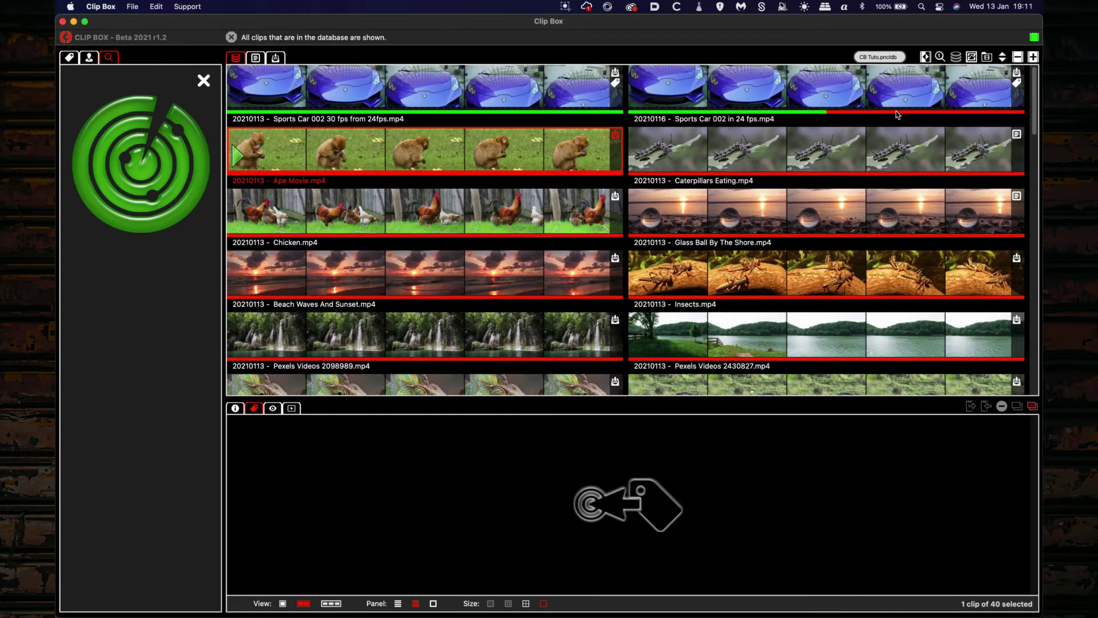
{"action": "left_click", "coordinate": [867, 95]}
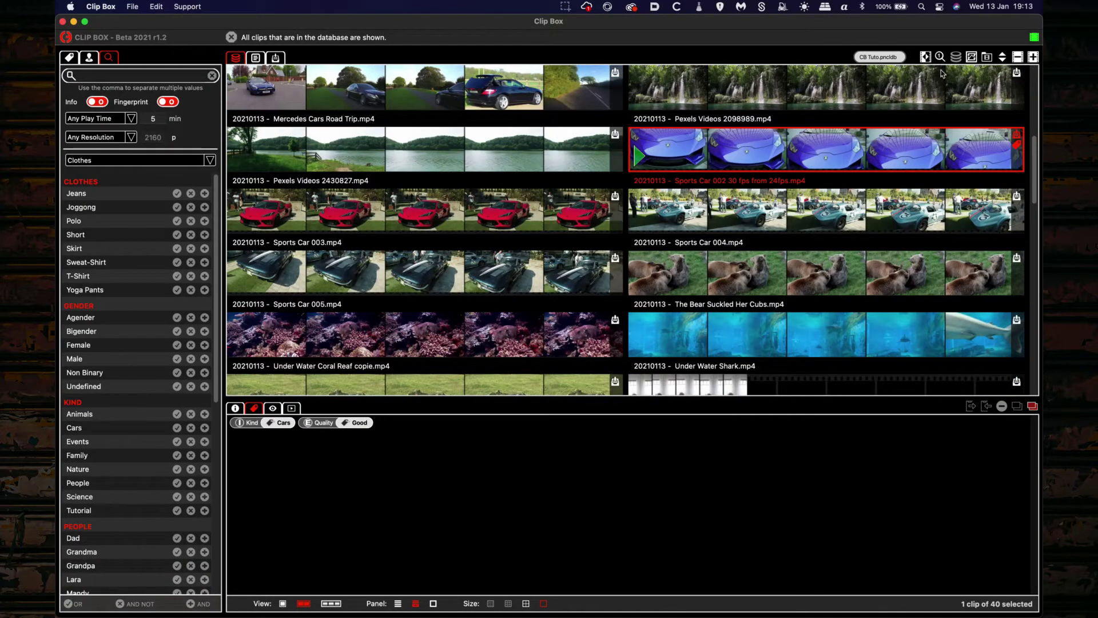
Step: Run an Advanced Multi Compare of the selected clip against all the other clips with the Hamming distance at its minimum
{"action": "left_click", "coordinate": [940, 57]}
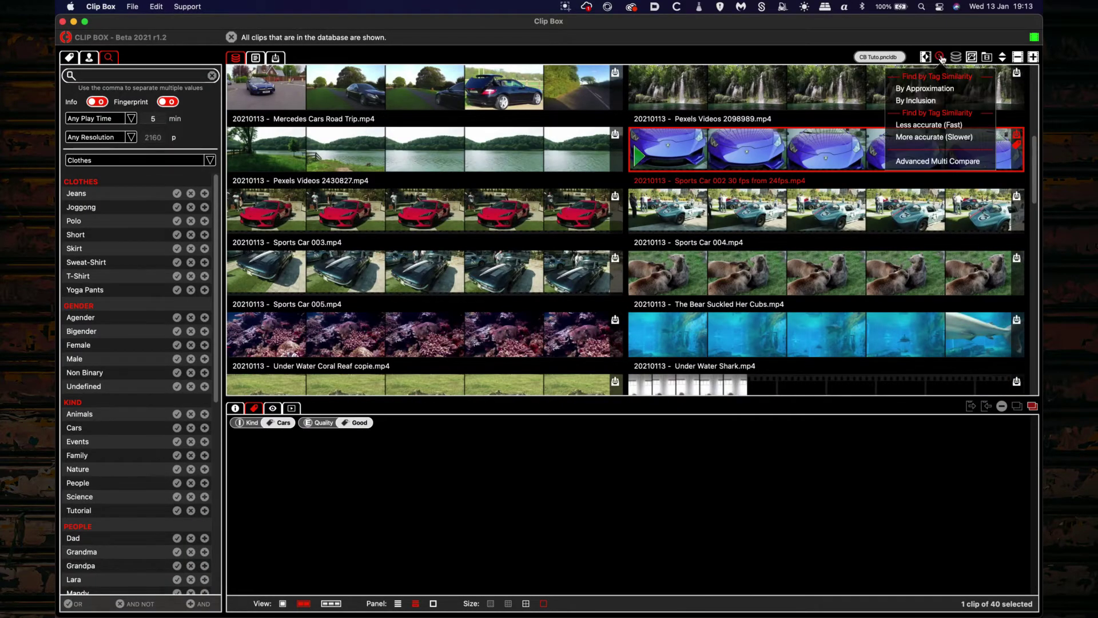
{"action": "left_click", "coordinate": [941, 162]}
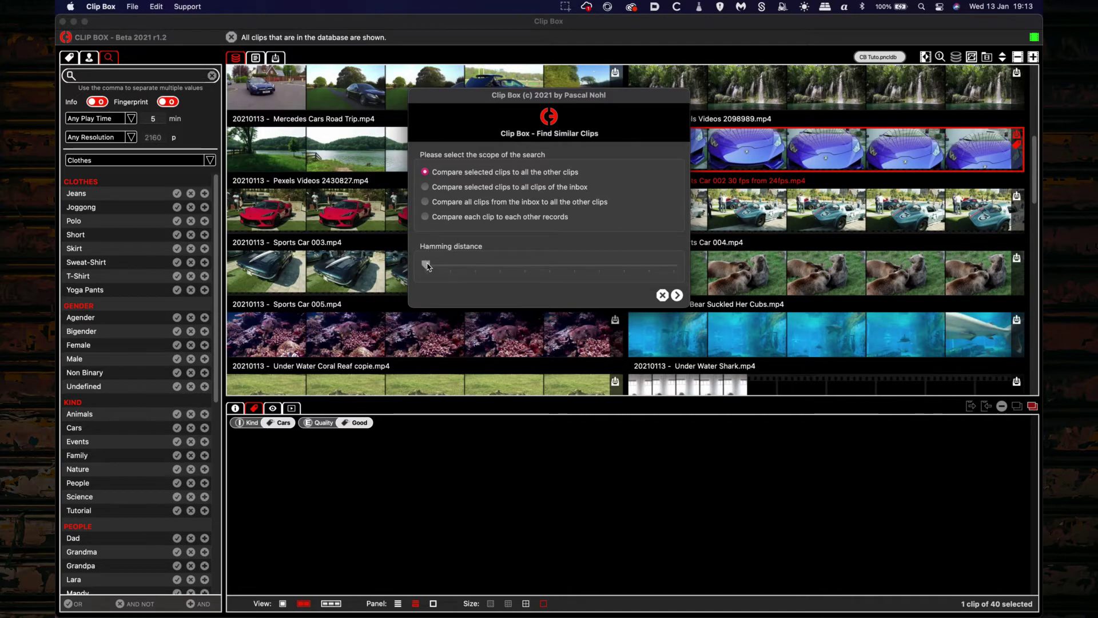
{"action": "left_click_drag", "start_coordinate": [427, 267], "coordinate": [683, 274]}
{"action": "left_click_drag", "start_coordinate": [674, 265], "coordinate": [415, 273]}
{"action": "left_click", "coordinate": [677, 295]}
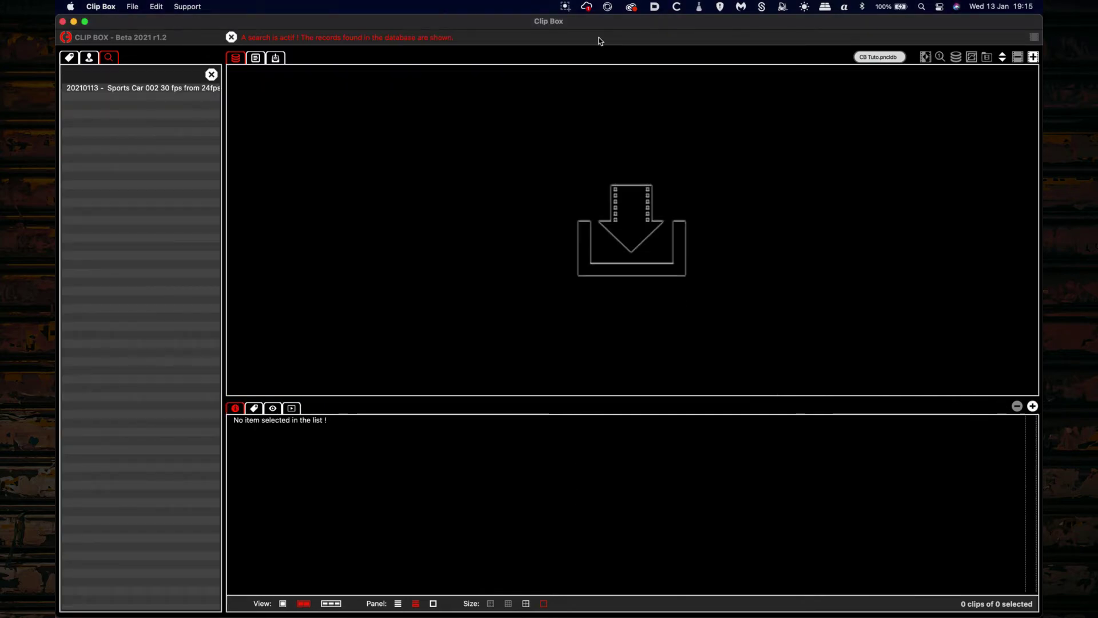
Step: Open the comparison result for Sports Car 002 30 fps and compare the frame previews of the 30 fps and 24 fps clips
{"action": "left_click", "coordinate": [142, 89]}
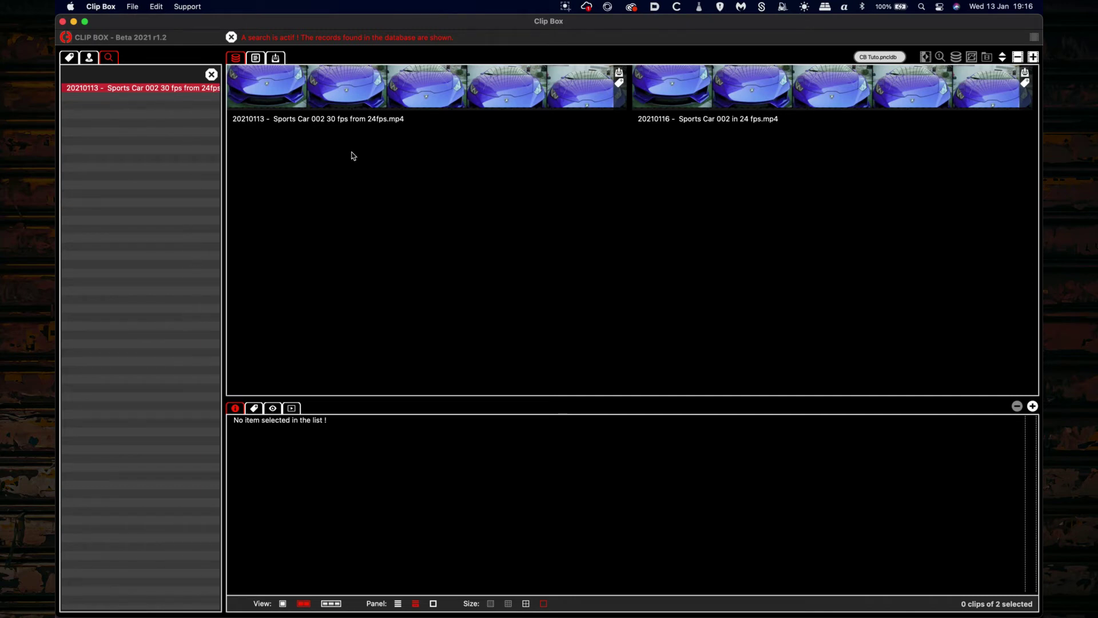
{"action": "left_click", "coordinate": [584, 85]}
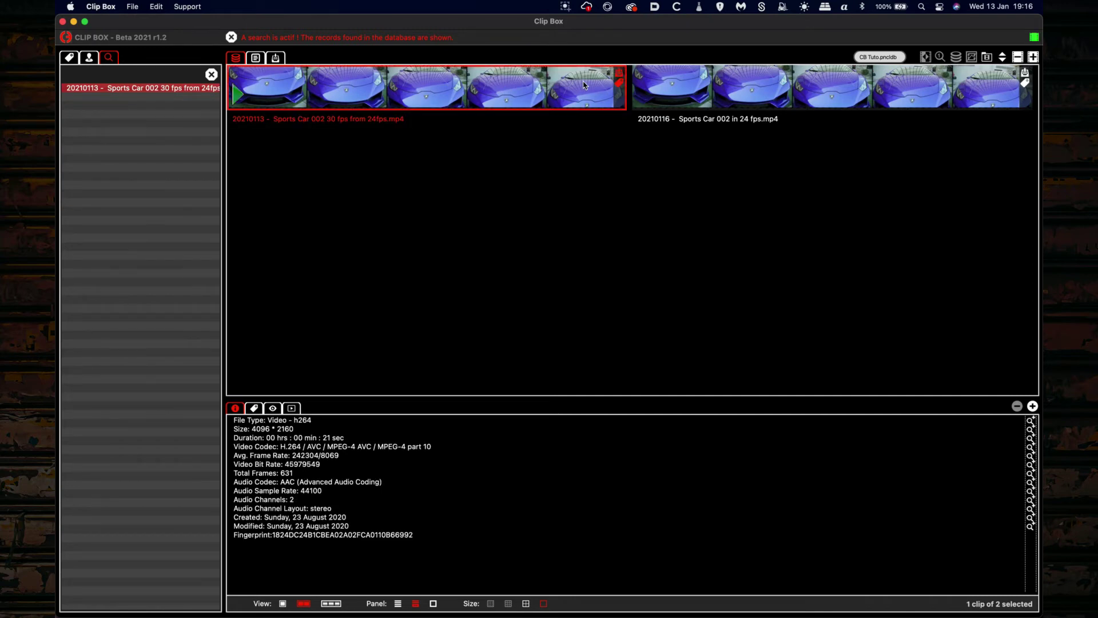
{"action": "left_click", "coordinate": [273, 407]}
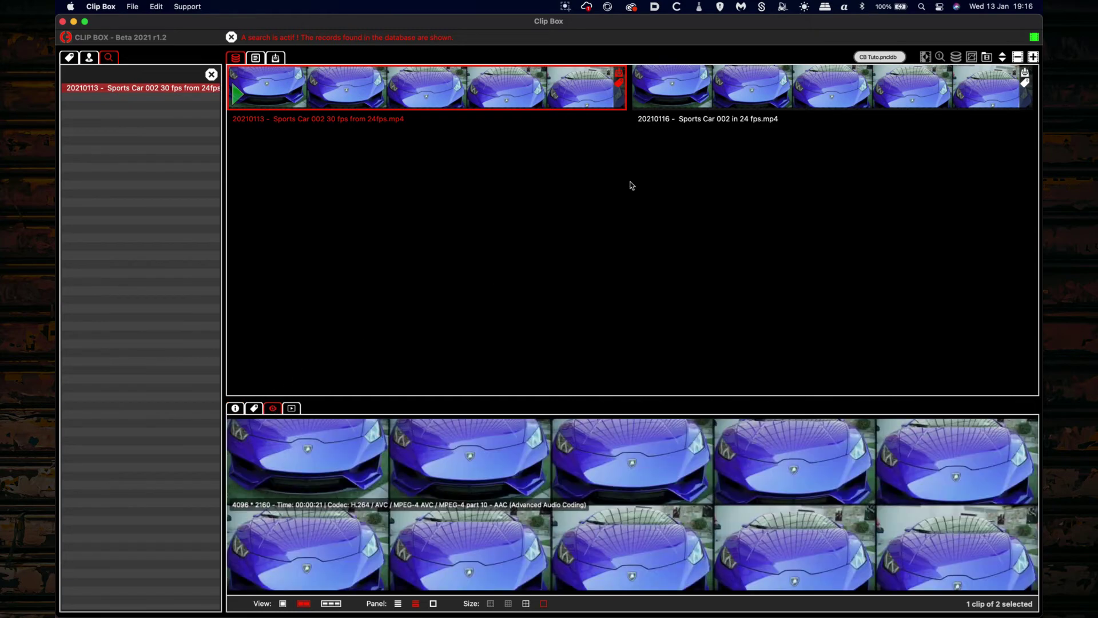
{"action": "left_click", "coordinate": [715, 98]}
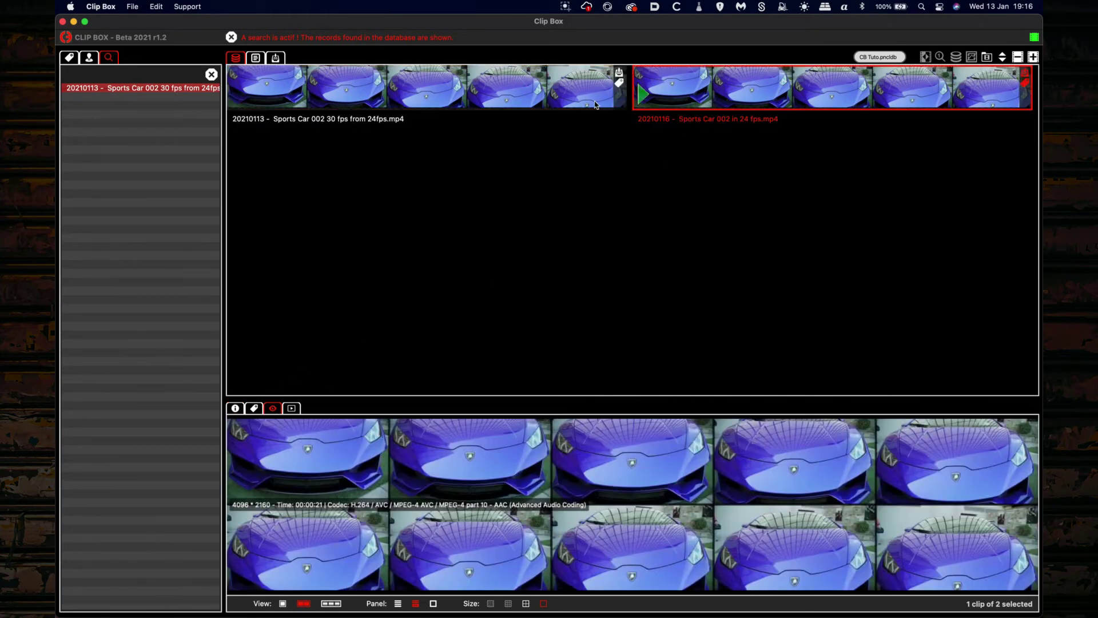
{"action": "left_click", "coordinate": [593, 104]}
{"action": "left_click", "coordinate": [688, 91]}
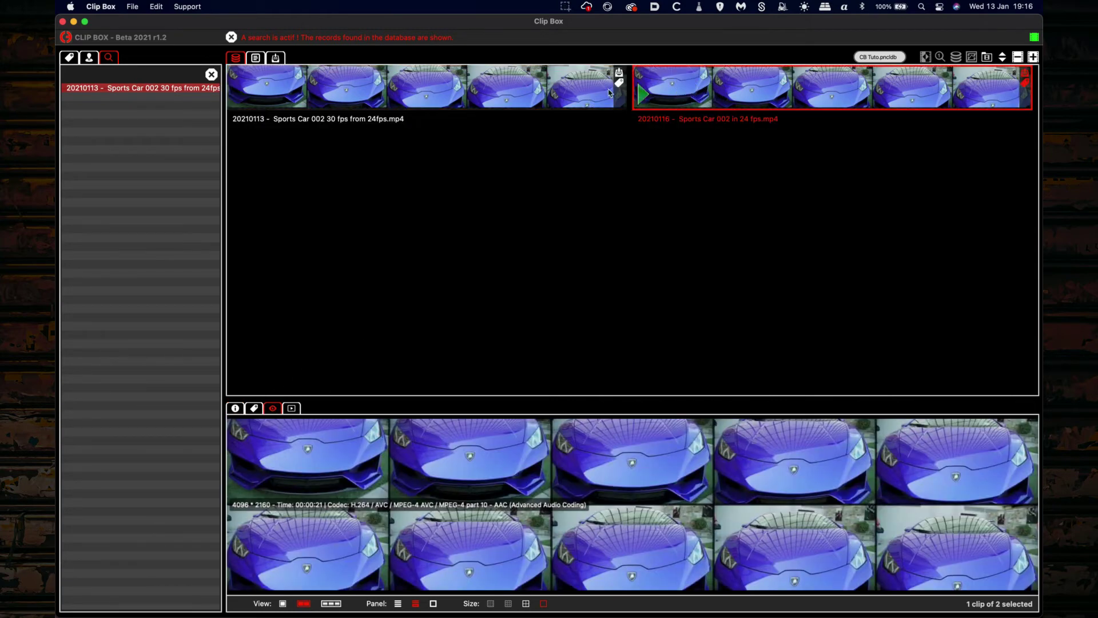
{"action": "left_click", "coordinate": [574, 93]}
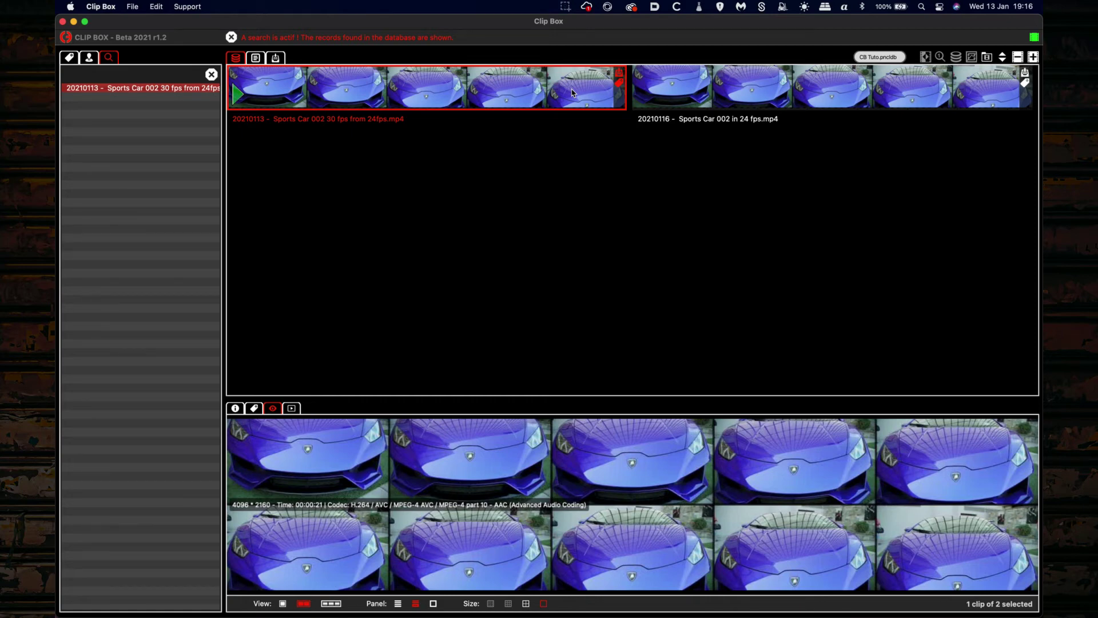
Step: Check the 30 fps clip's tags and compare the file information of both Sports Car 002 clips, including frame rate, total frames and fingerprint
{"action": "left_click", "coordinate": [255, 408]}
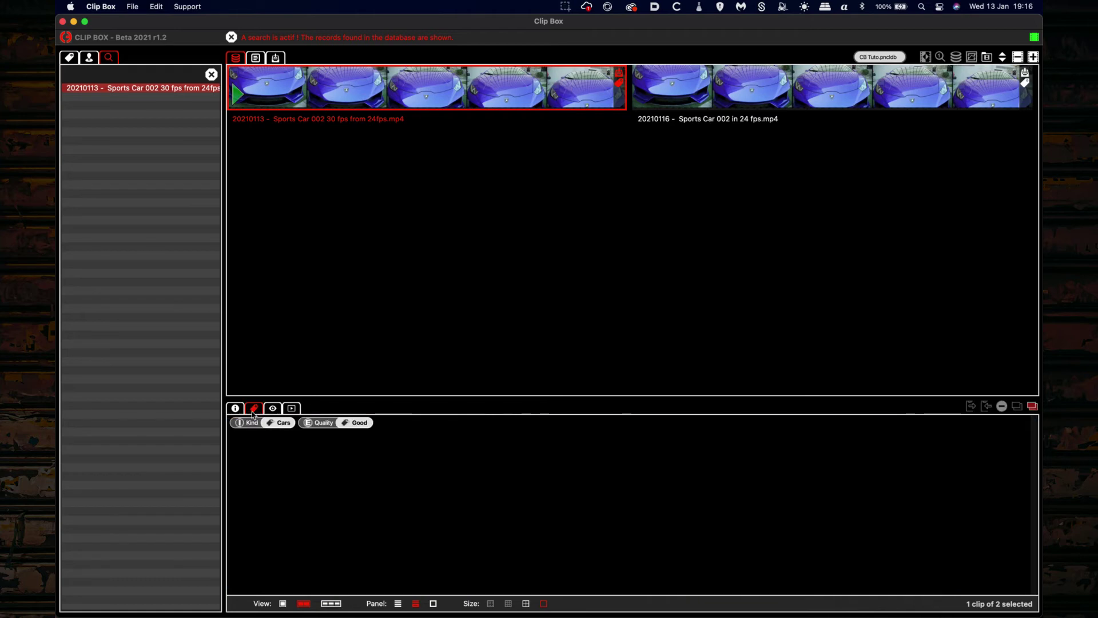
{"action": "left_click", "coordinate": [235, 408]}
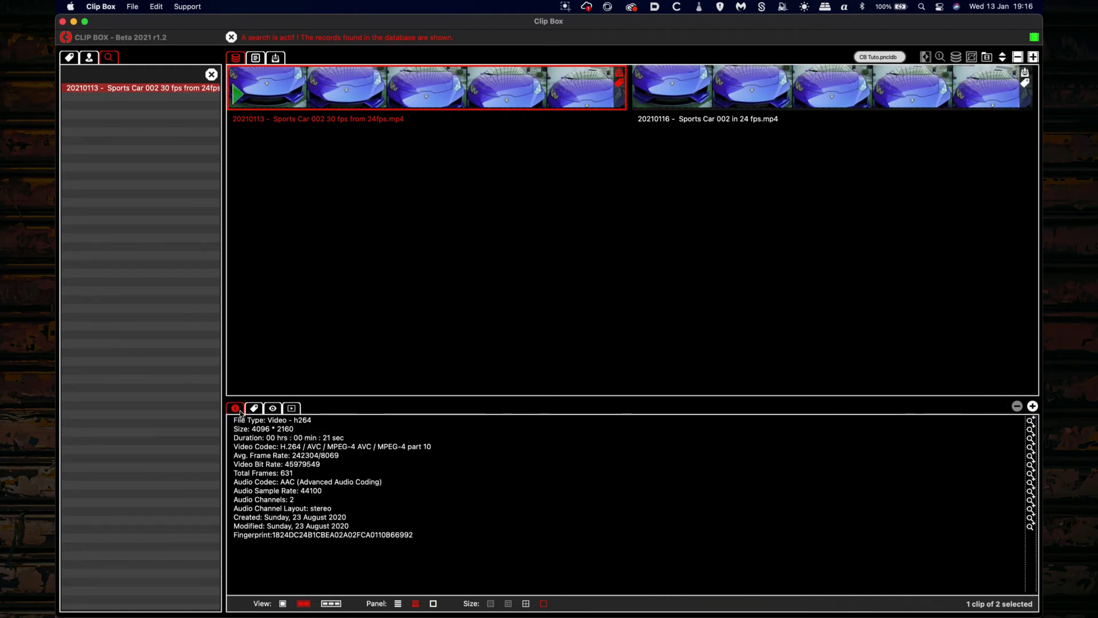
{"action": "left_click", "coordinate": [745, 82]}
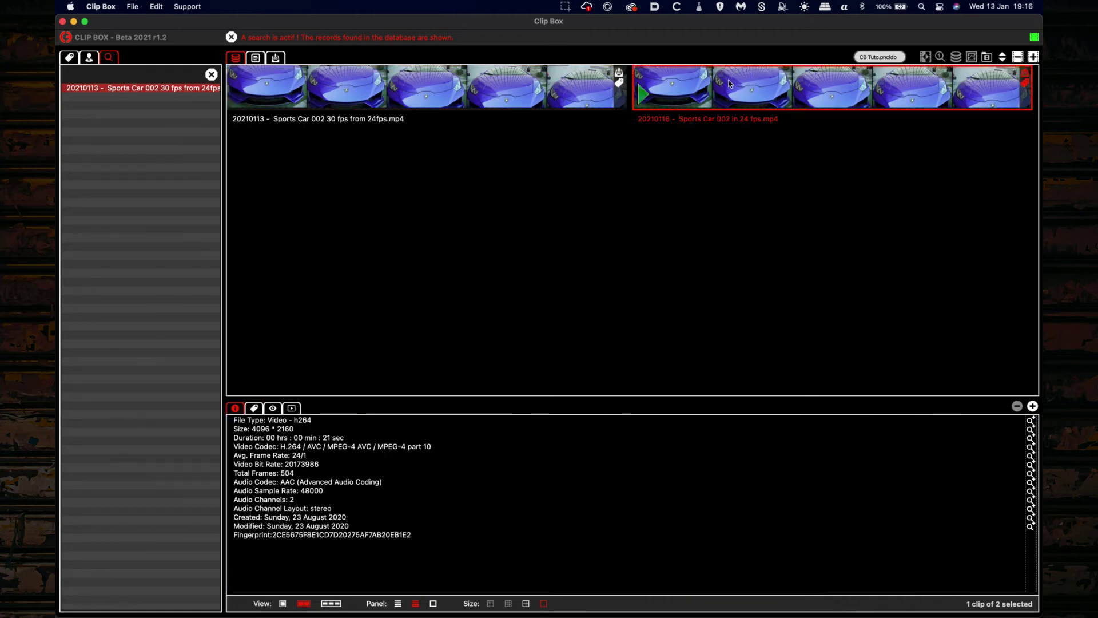
{"action": "left_click", "coordinate": [601, 90]}
{"action": "left_click", "coordinate": [714, 92]}
{"action": "left_click", "coordinate": [581, 95]}
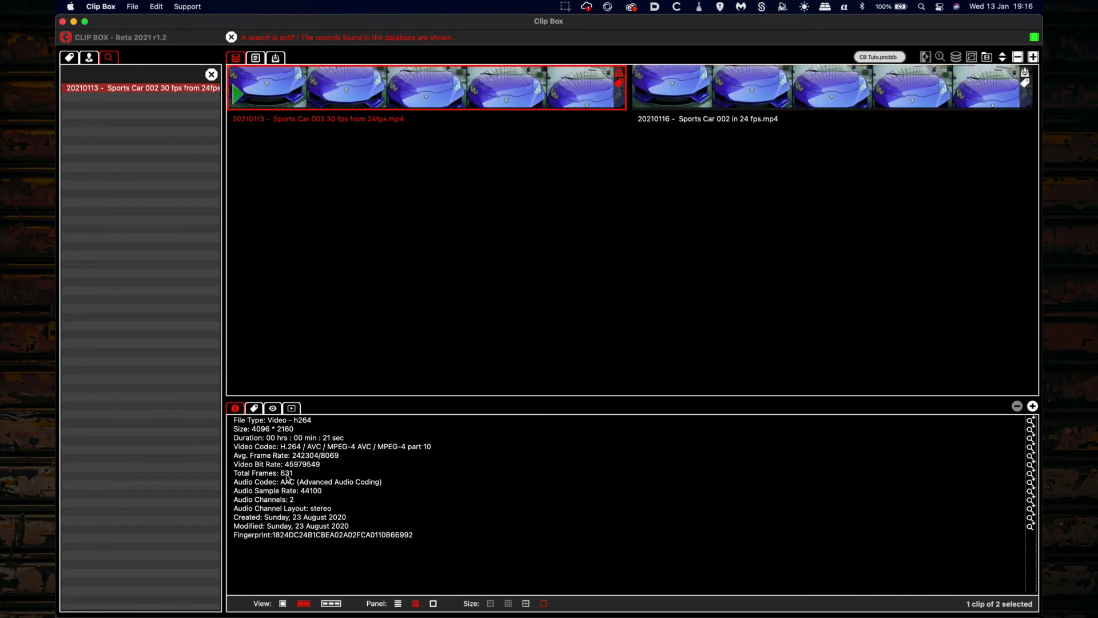
{"action": "left_click", "coordinate": [735, 97]}
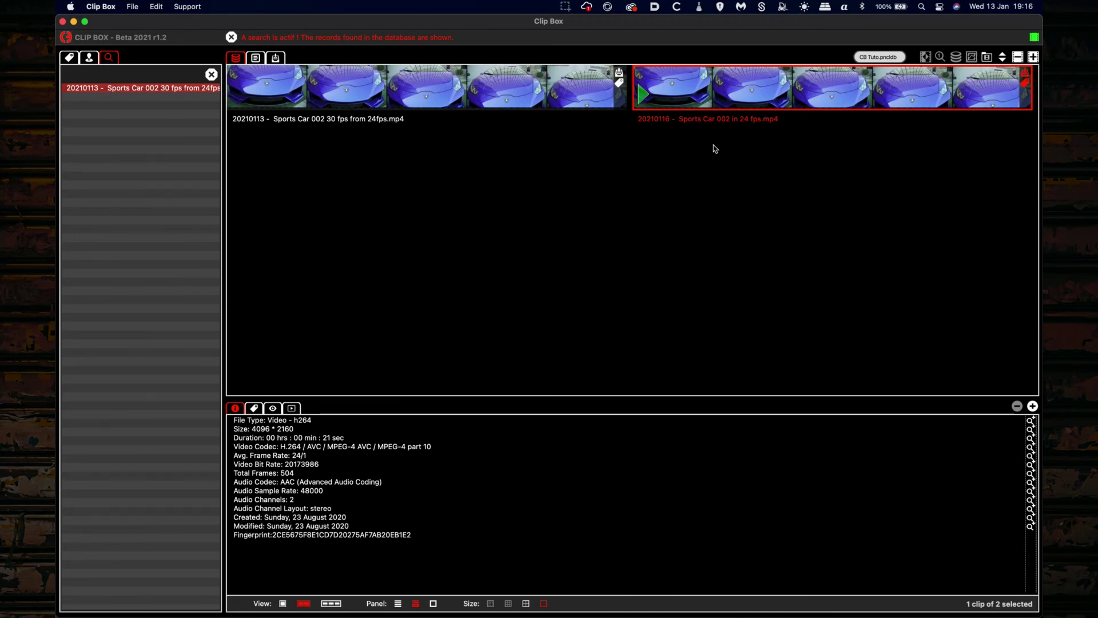
{"action": "left_click", "coordinate": [586, 90]}
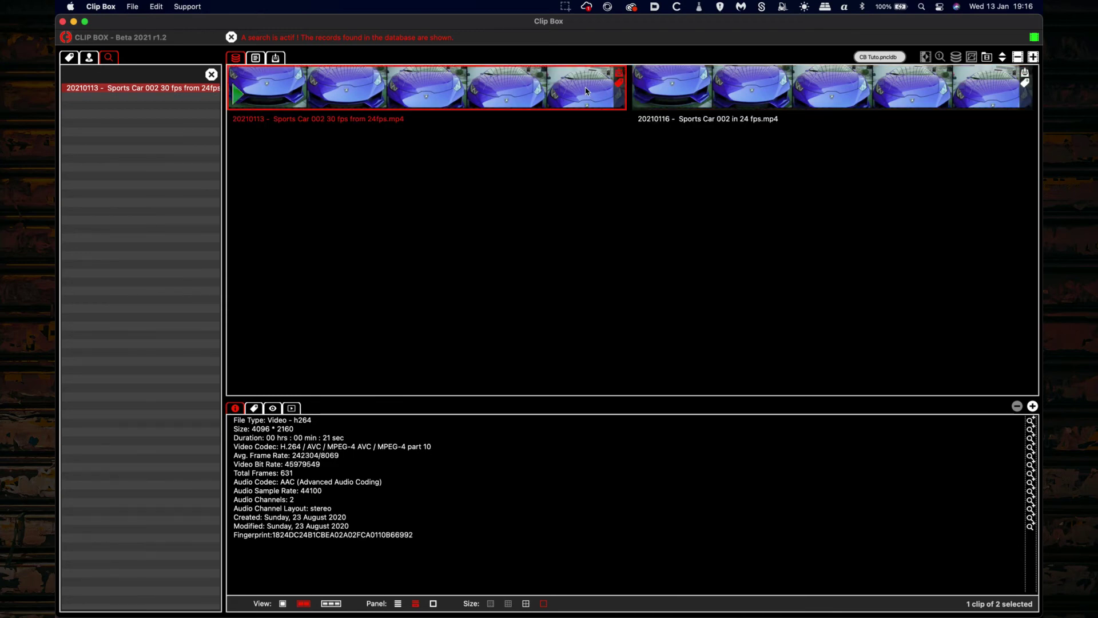
{"action": "left_click", "coordinate": [713, 90]}
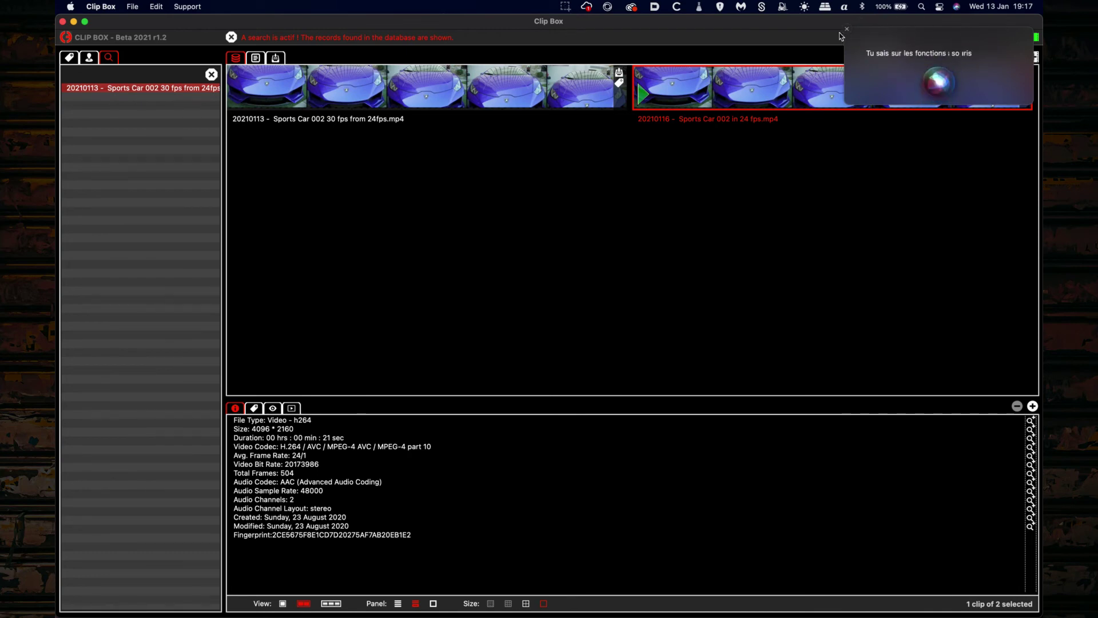
Step: Dismiss the Siri overlay and show the file information of the Sports Car 002 30 fps clip
{"action": "left_click", "coordinate": [848, 29]}
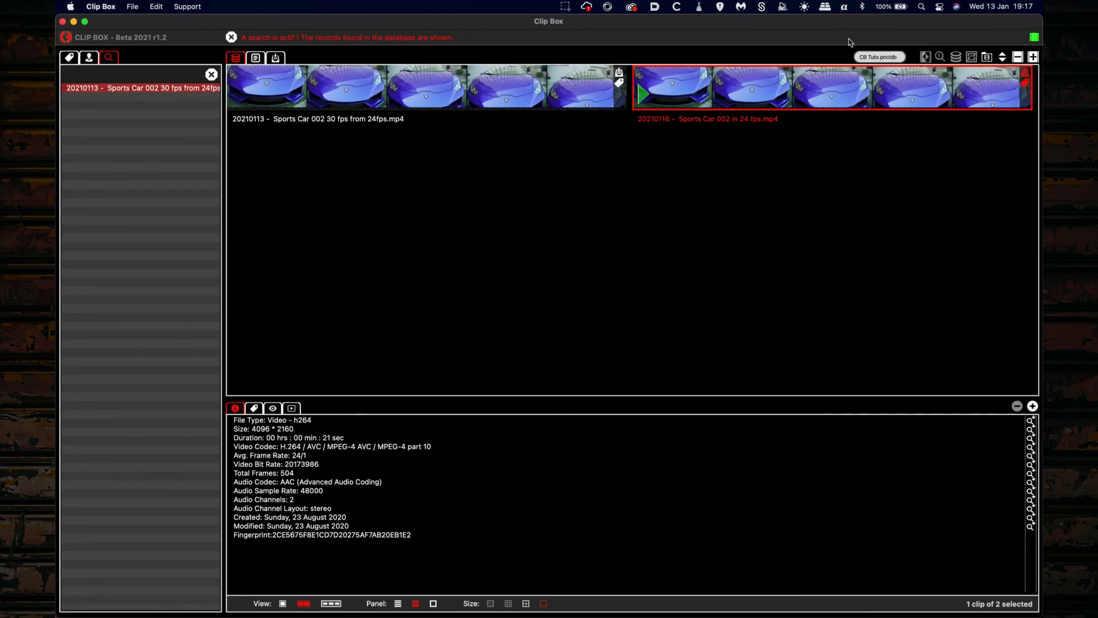
{"action": "left_click", "coordinate": [554, 95]}
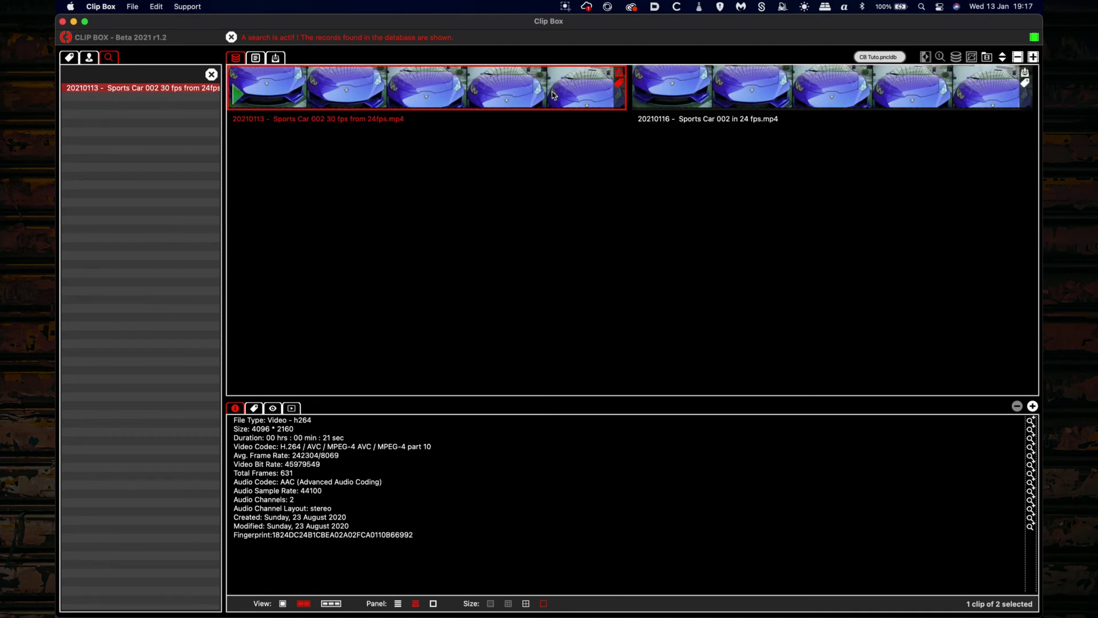
Step: Try to remove the Sports Car 002 in 24 fps clip from the database and mark it as spam
{"action": "left_click", "coordinate": [709, 98]}
{"action": "left_click", "coordinate": [1018, 57]}
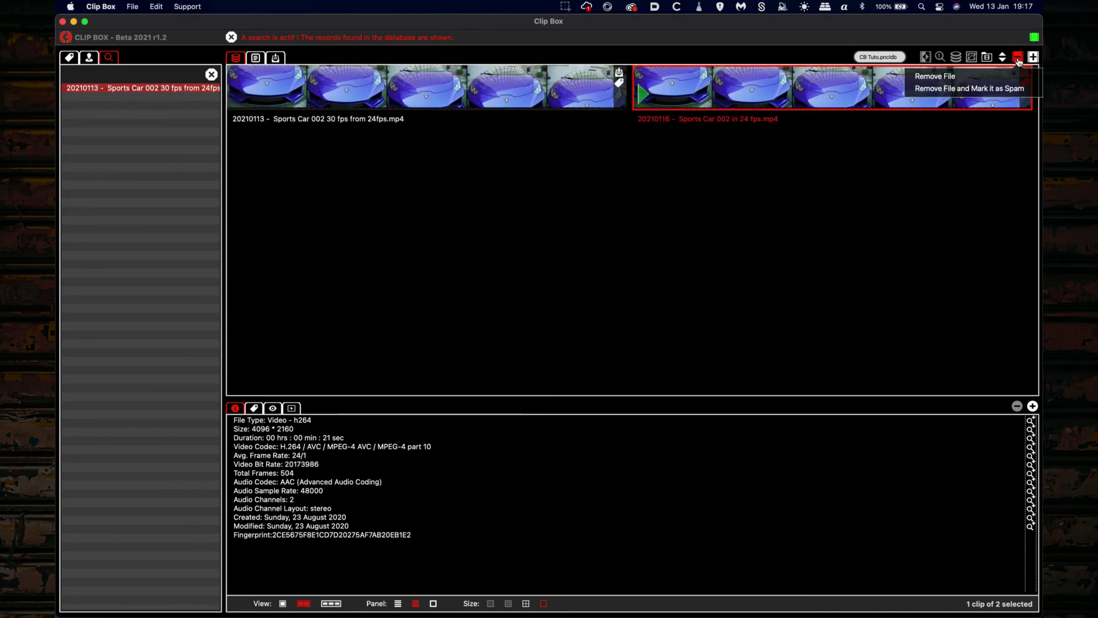
{"action": "left_click", "coordinate": [1009, 89]}
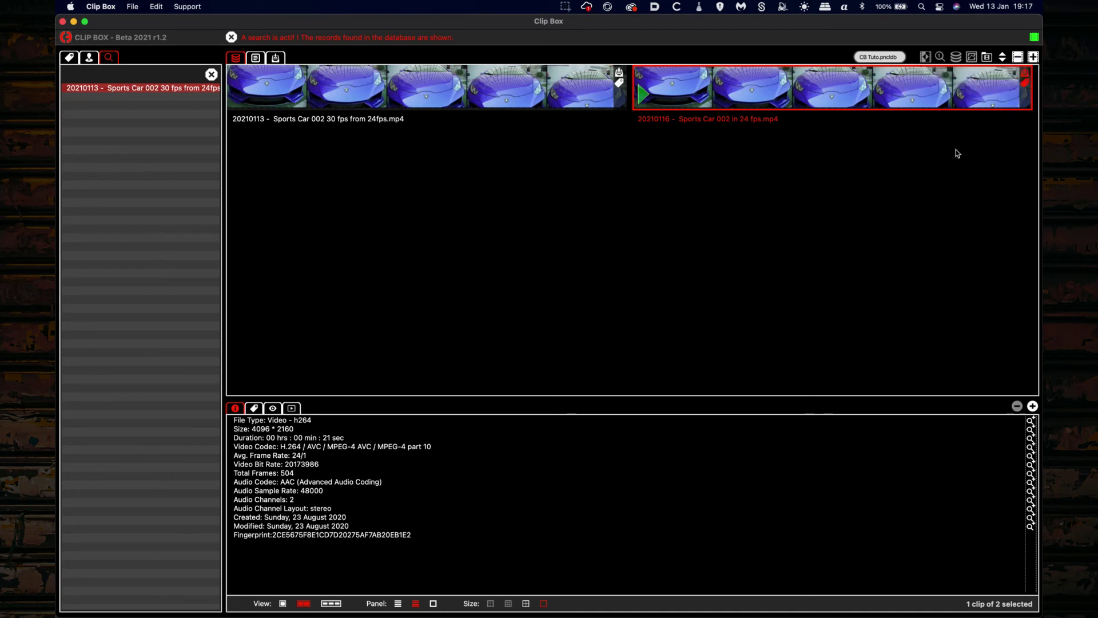
Step: Select the Sports Car 002 30 fps clip and close the comparison result list
{"action": "left_click", "coordinate": [560, 87]}
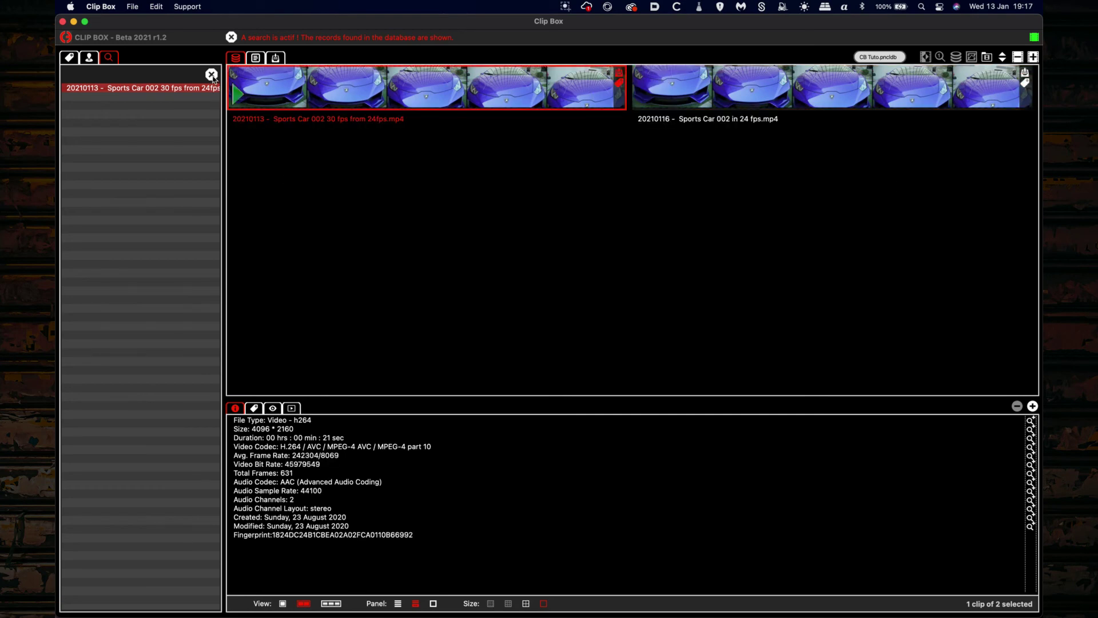
{"action": "left_click", "coordinate": [212, 75]}
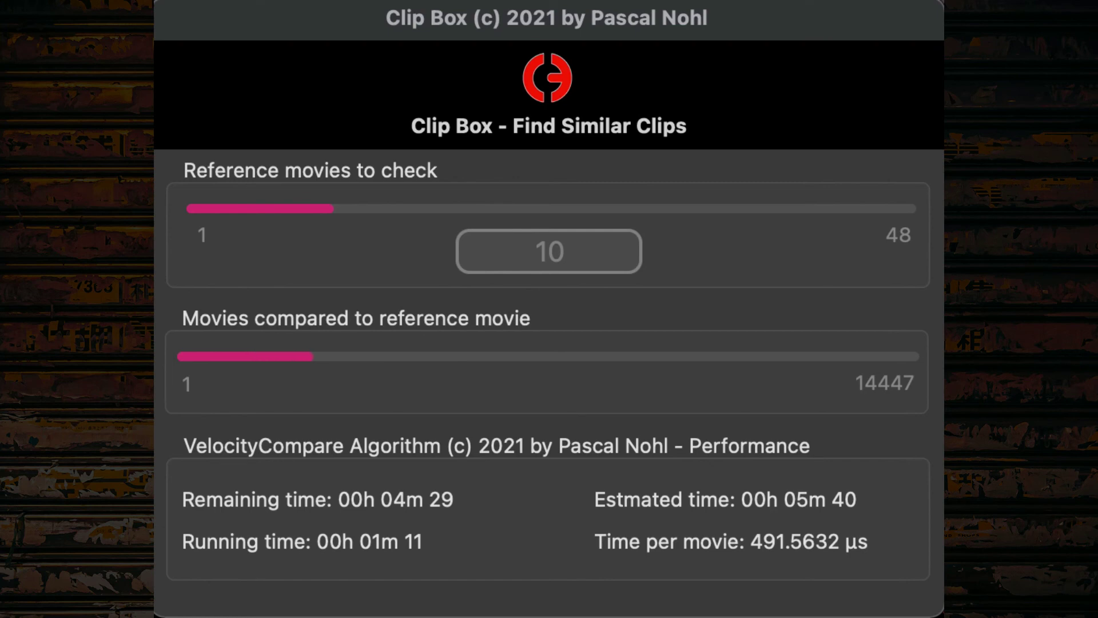